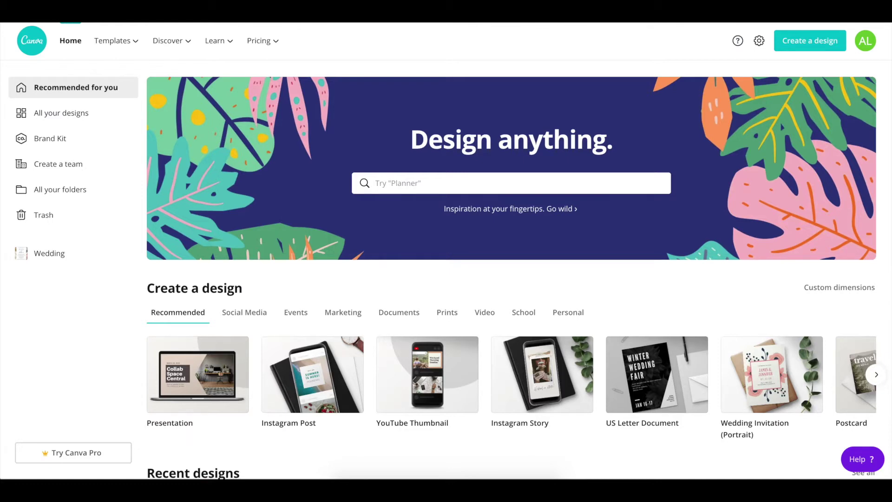
# Open Canva's menu for starting a new design.
pyautogui.click(814, 44)
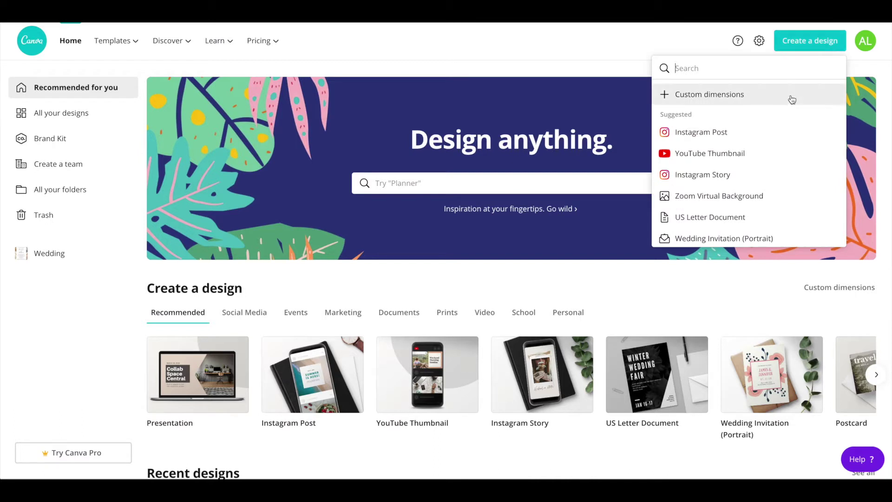
# Set custom dimensions in inches with width 8 and height 10.
pyautogui.click(791, 95)
pyautogui.click(834, 103)
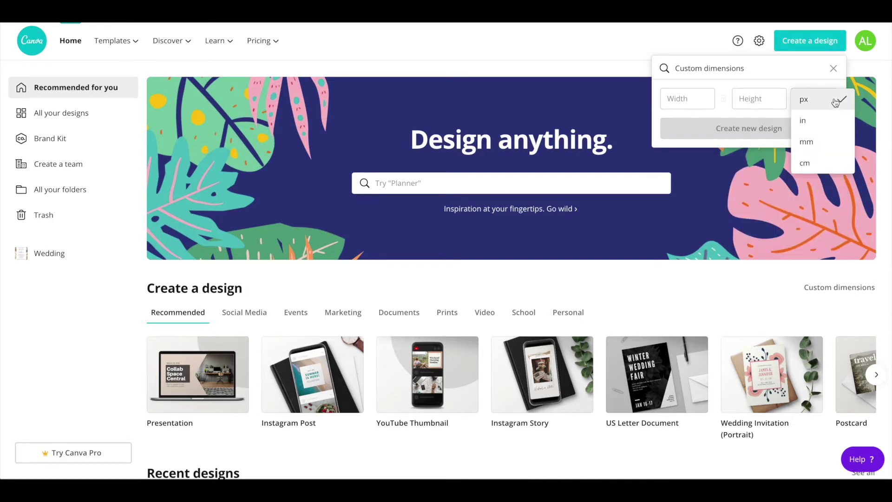
pyautogui.click(833, 119)
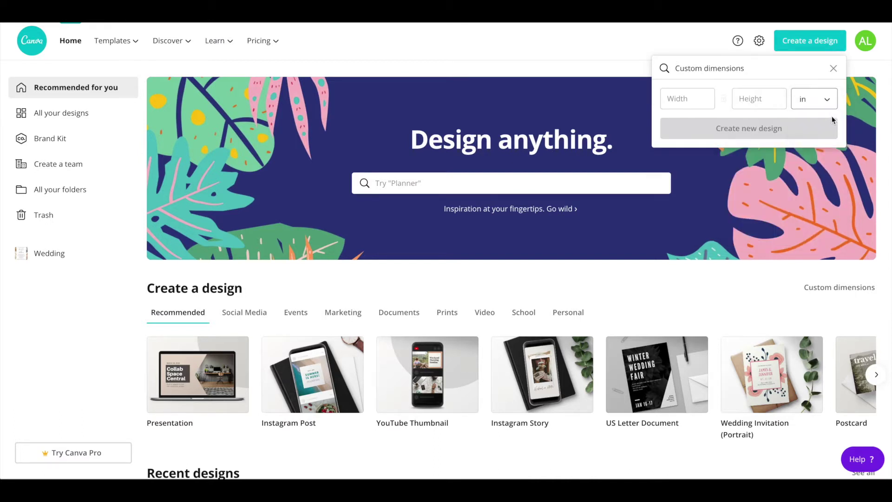
pyautogui.click(693, 98)
pyautogui.write('8')
pyautogui.press('Tab')
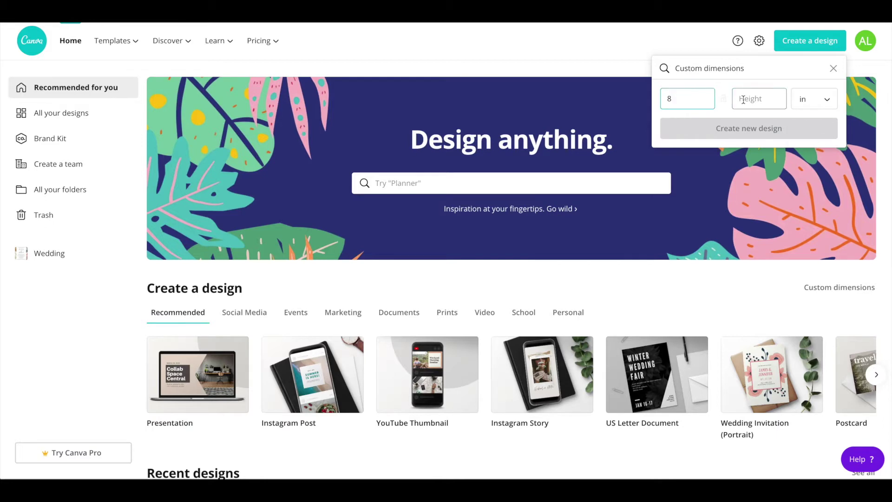
pyautogui.write('10')
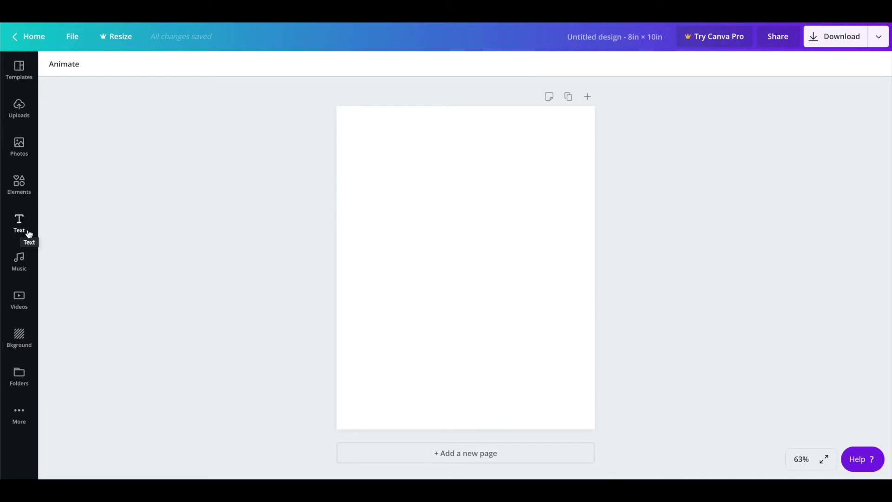
# Add a heading and replace its placeholder with HOW YOU DOIN'?
pyautogui.click(27, 232)
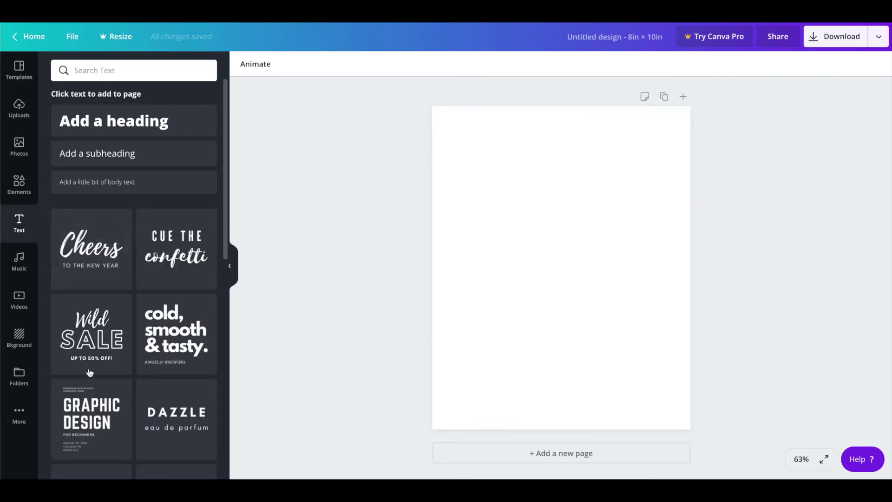
pyautogui.click(168, 123)
pyautogui.tripleClick(550, 268)
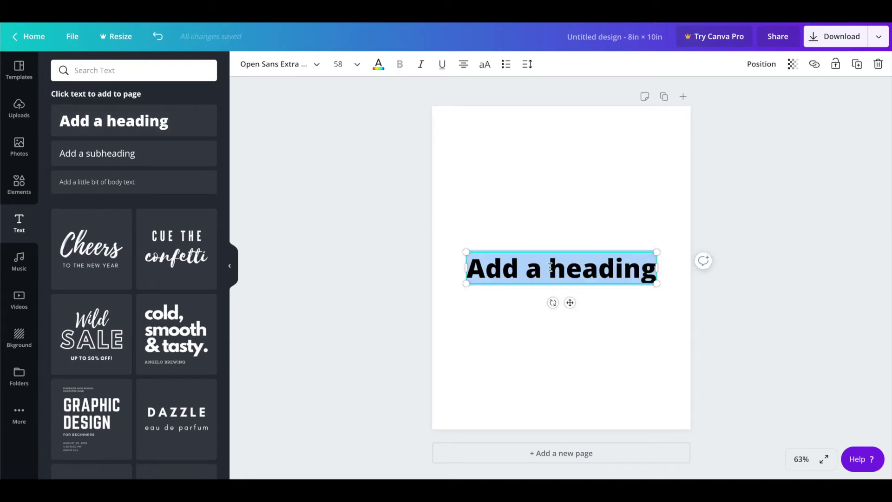
pyautogui.press('BackSpace')
pyautogui.write('HOW YO')
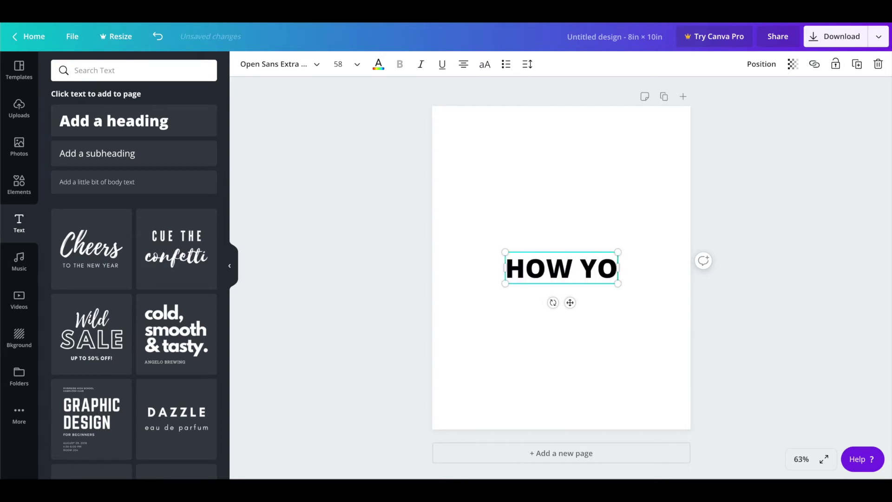
pyautogui.write("U DOIN'?")
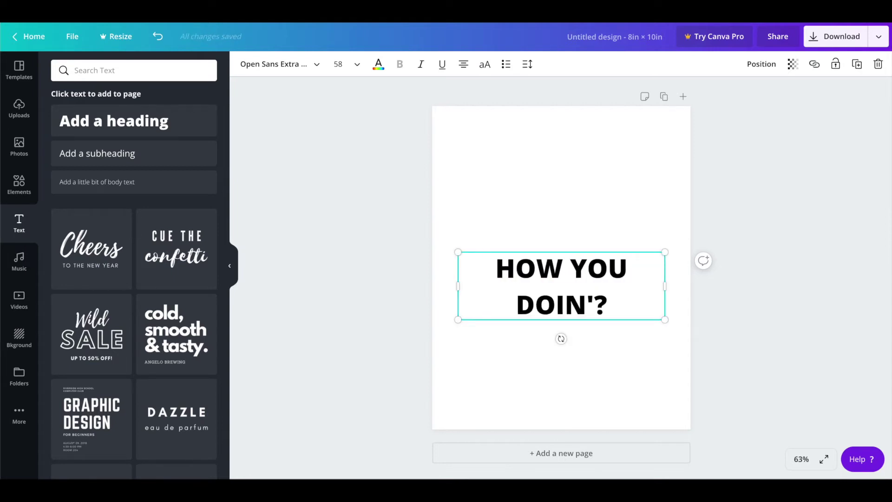
pyautogui.hotkey('ctrl', 'a')
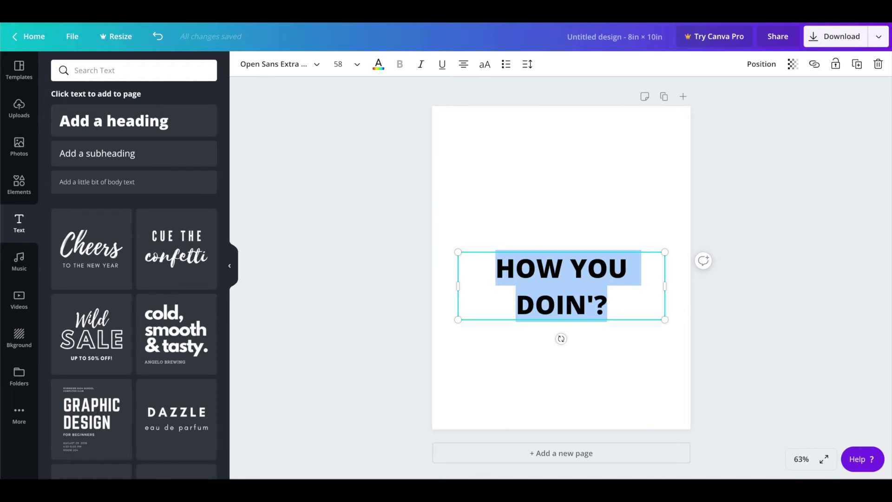
# Switch the heading font to Shrikhand, shrink it and nudge it lower on the page.
pyautogui.click(316, 65)
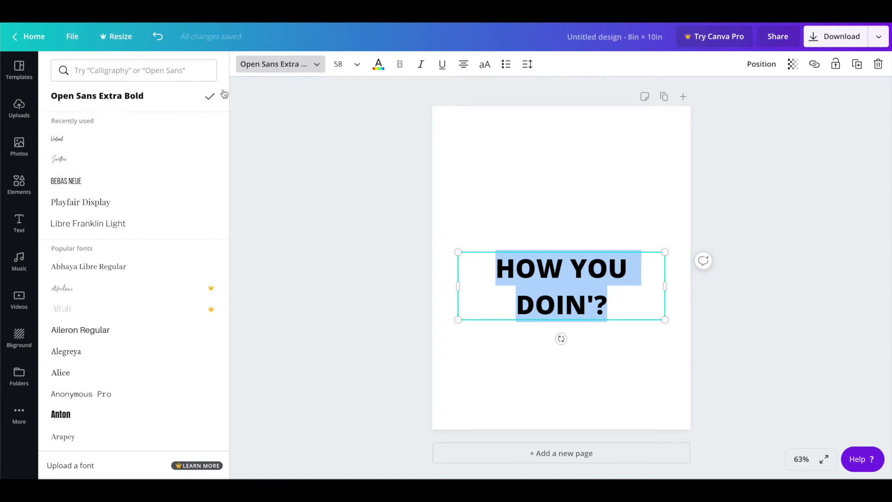
pyautogui.scroll(-8, 157, 222)
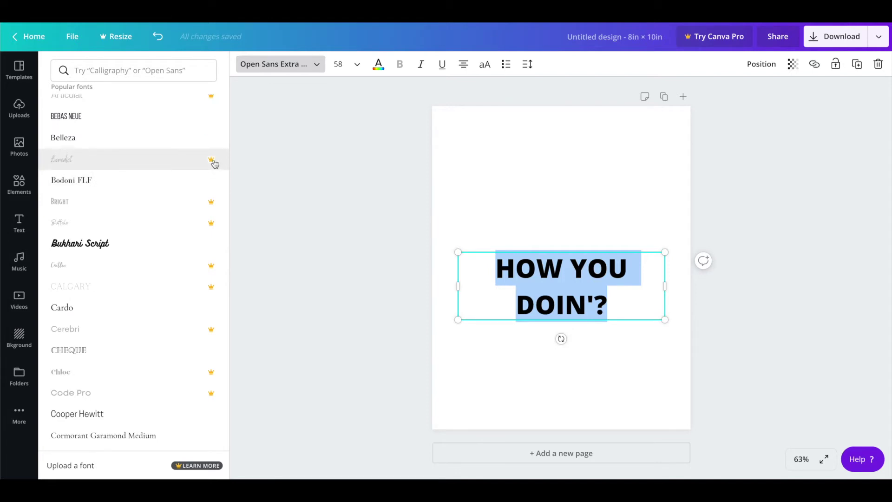
pyautogui.scroll(-1, 173, 191)
pyautogui.scroll(-15, 172, 192)
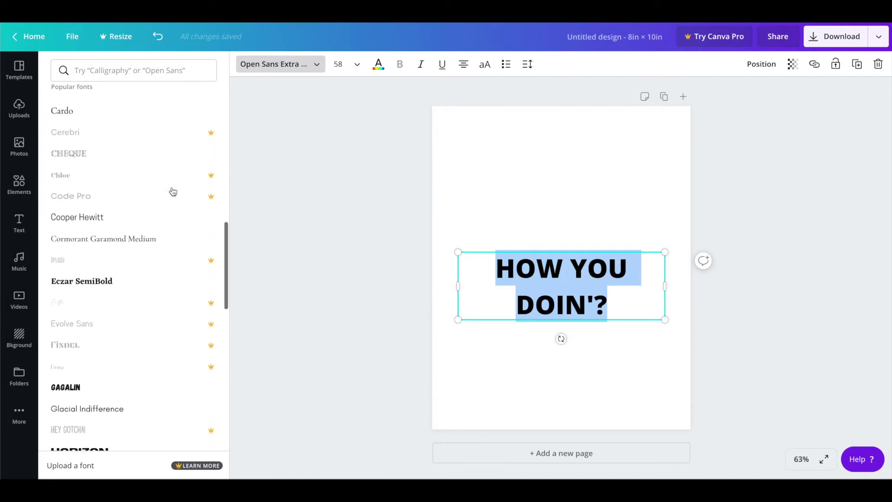
pyautogui.click(171, 194)
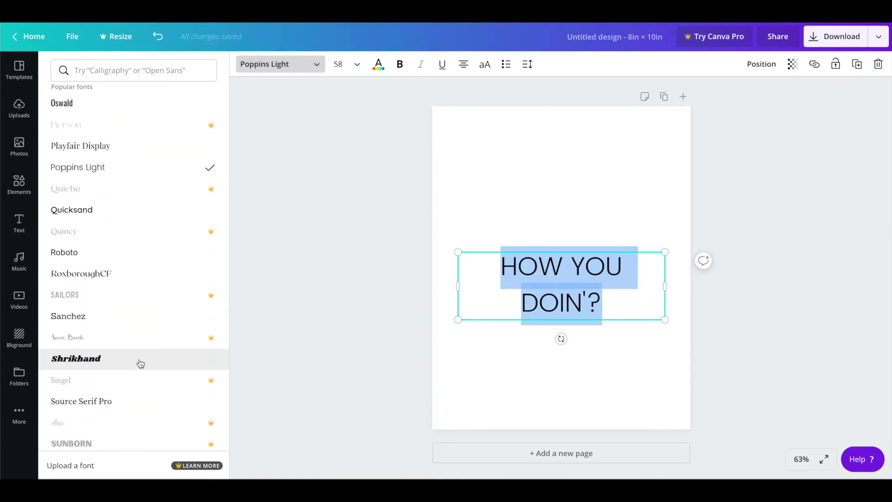
pyautogui.click(141, 364)
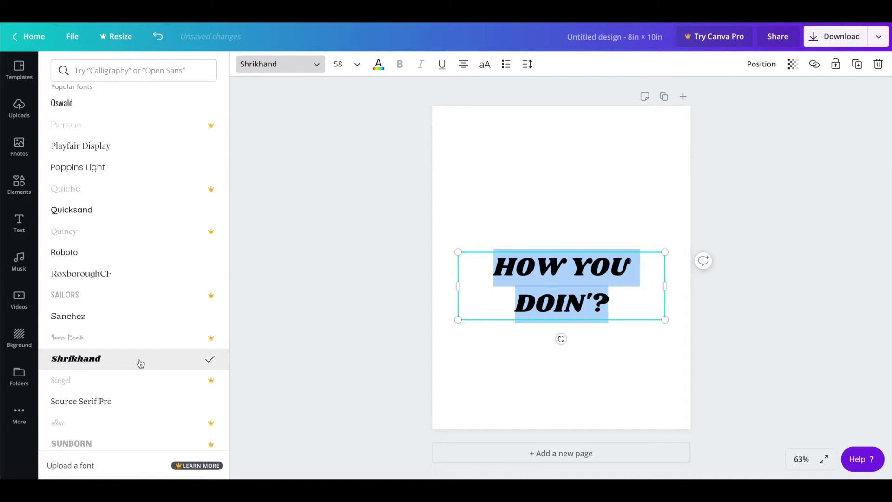
pyautogui.moveTo(665, 286); pyautogui.dragTo(655, 267)
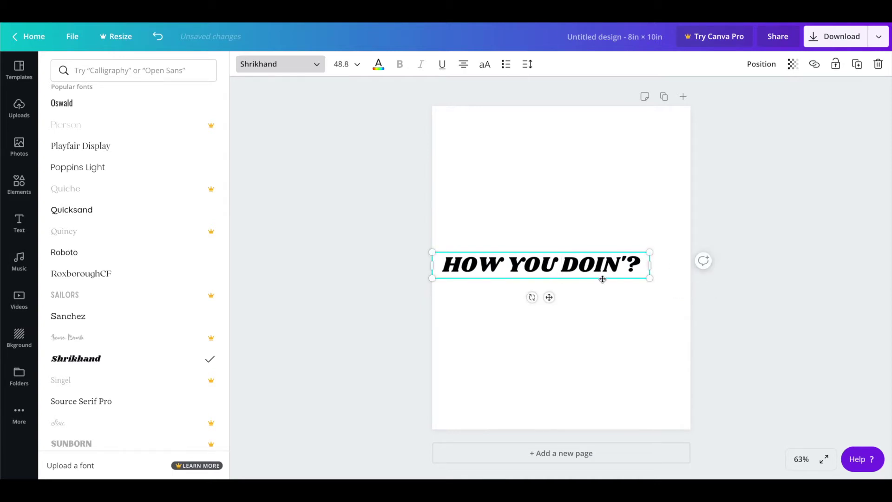
pyautogui.moveTo(602, 278); pyautogui.dragTo(623, 279)
# Widen the heading's letter spacing and set its font size to 36.
pyautogui.click(527, 64)
pyautogui.moveTo(594, 96); pyautogui.dragTo(605, 98)
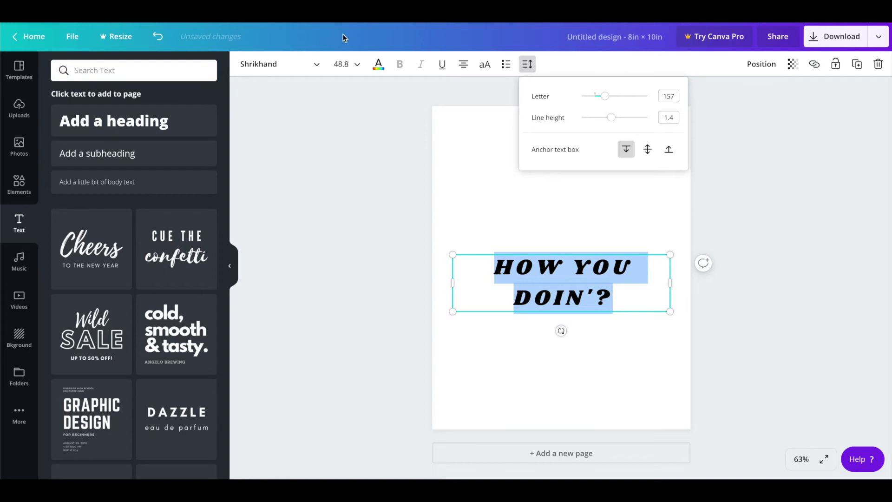
pyautogui.click(359, 68)
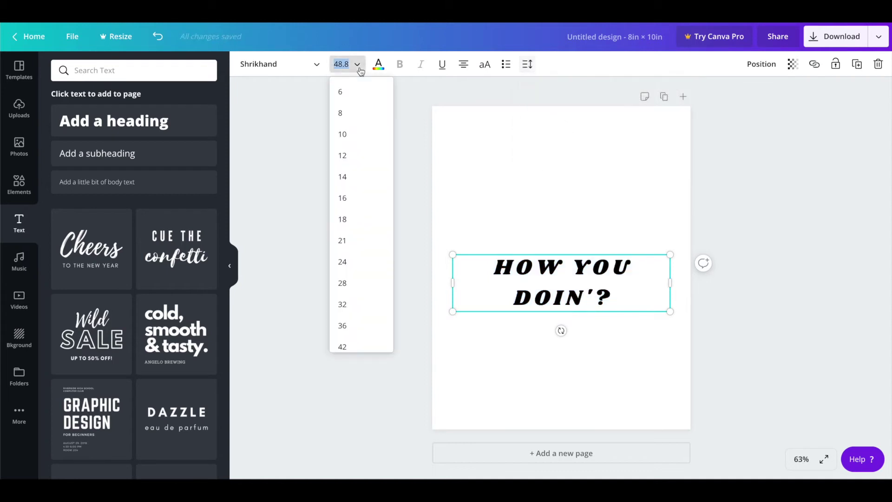
pyautogui.click(366, 333)
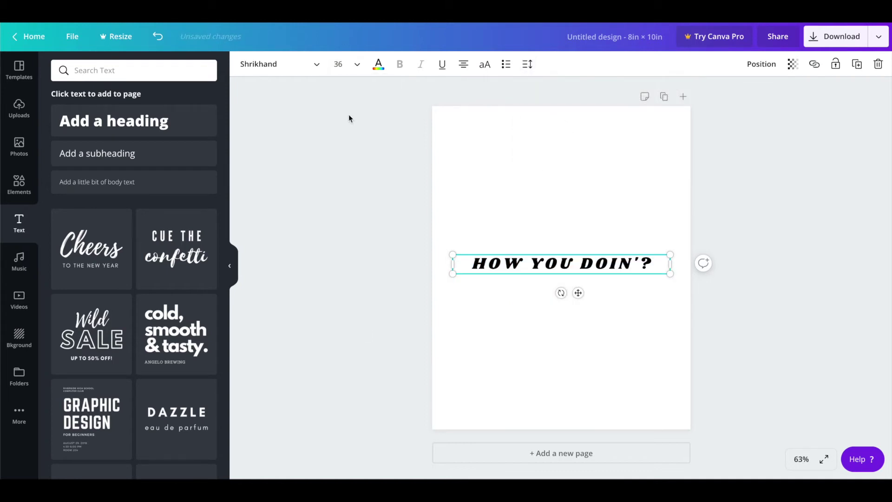
# Resize and centre the heading so it spans the page width on one line.
pyautogui.moveTo(669, 274); pyautogui.dragTo(689, 309)
pyautogui.moveTo(576, 280)
pyautogui.mouseDown()
pyautogui.moveTo(587, 276)
pyautogui.moveTo(580, 258)
pyautogui.moveTo(578, 278)
pyautogui.mouseUp()
pyautogui.click(601, 316)
pyautogui.click(576, 261)
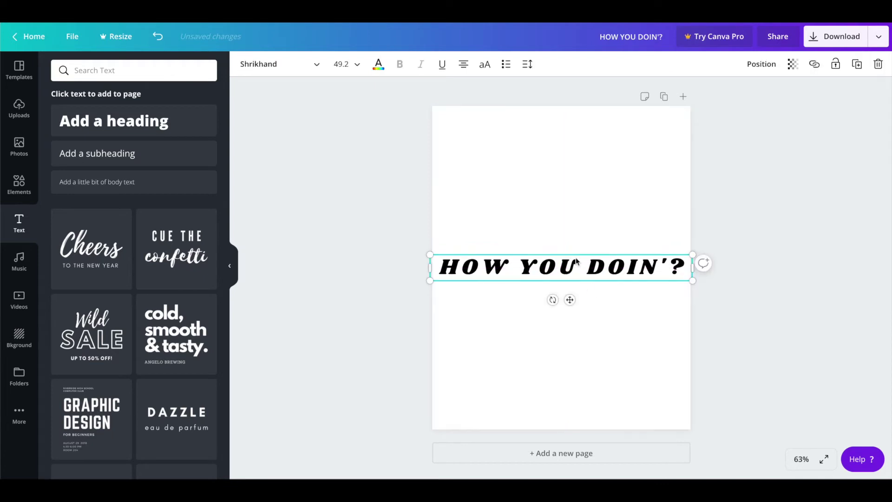
pyautogui.moveTo(691, 267); pyautogui.dragTo(673, 266)
pyautogui.moveTo(672, 310); pyautogui.dragTo(694, 279)
pyautogui.click(814, 209)
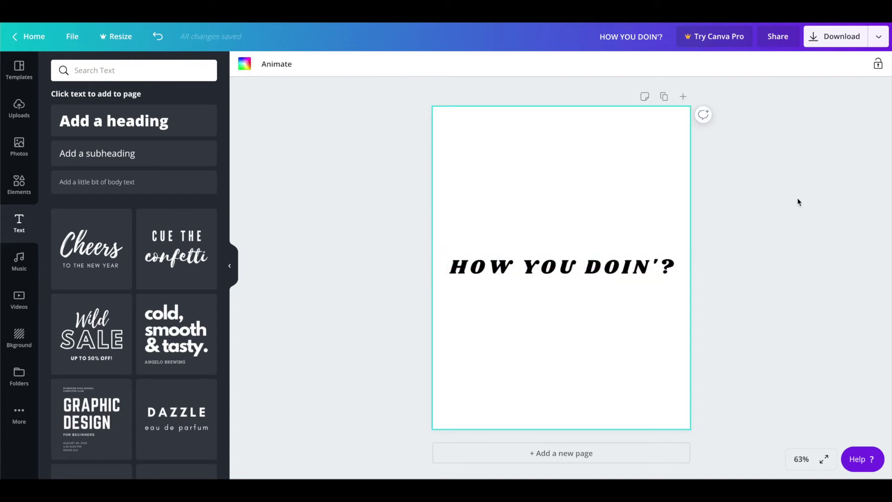
pyautogui.click(18, 189)
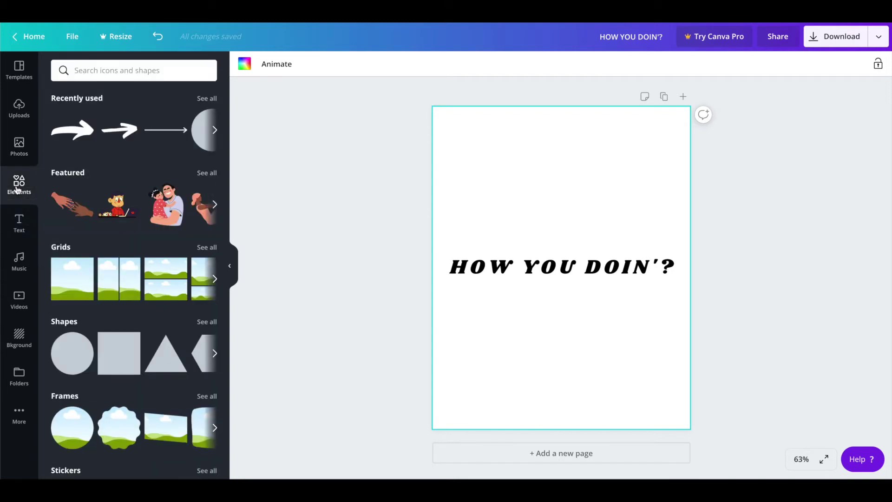
# Search Elements for SUNGLASSES and add the black sunglasses graphic.
pyautogui.scroll(-4, 140, 235)
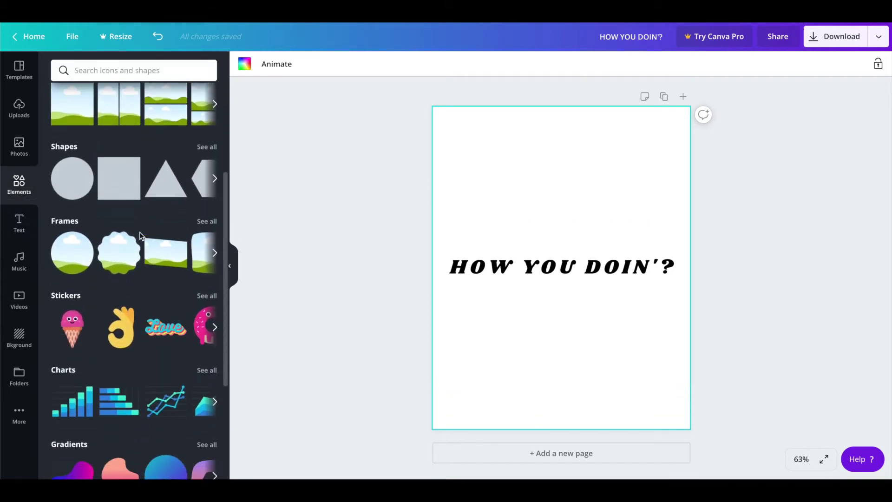
pyautogui.scroll(-3, 139, 235)
pyautogui.click(123, 70)
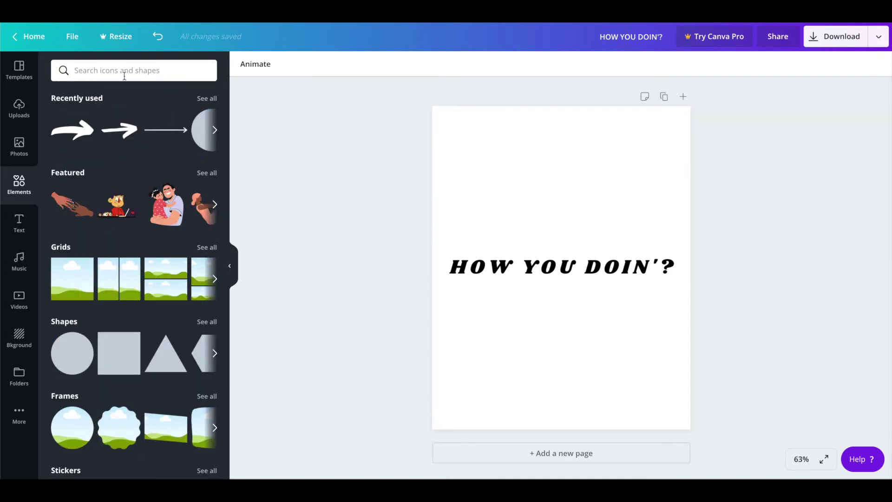
pyautogui.write('SUNGLASSES')
pyautogui.press('Return')
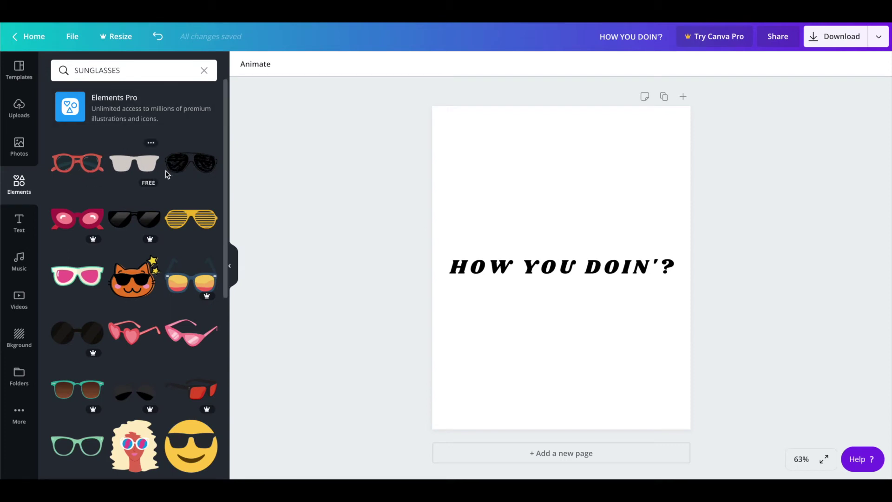
pyautogui.moveTo(156, 245)
pyautogui.scroll(-4, 155, 245)
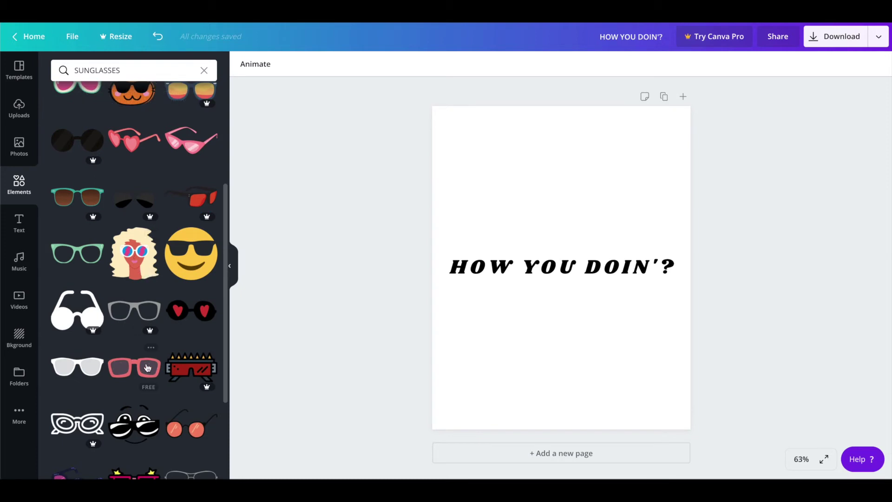
pyautogui.scroll(-4, 155, 245)
pyautogui.scroll(1, 78, 236)
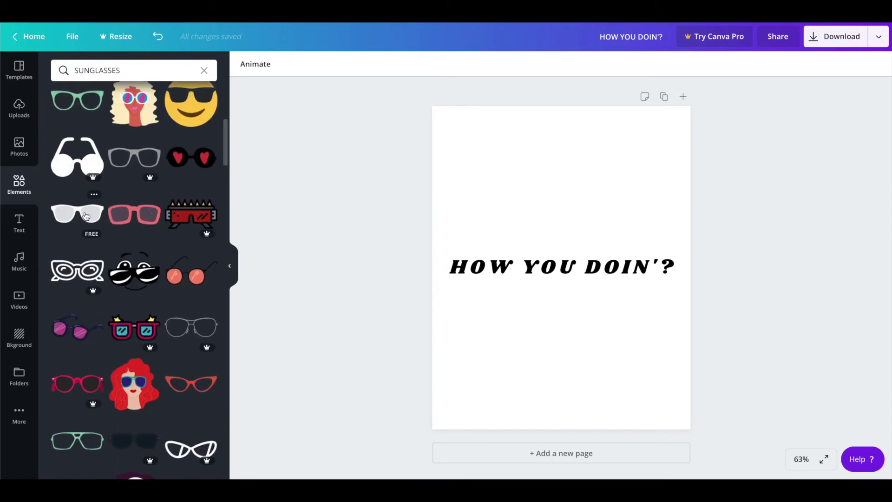
pyautogui.click(86, 215)
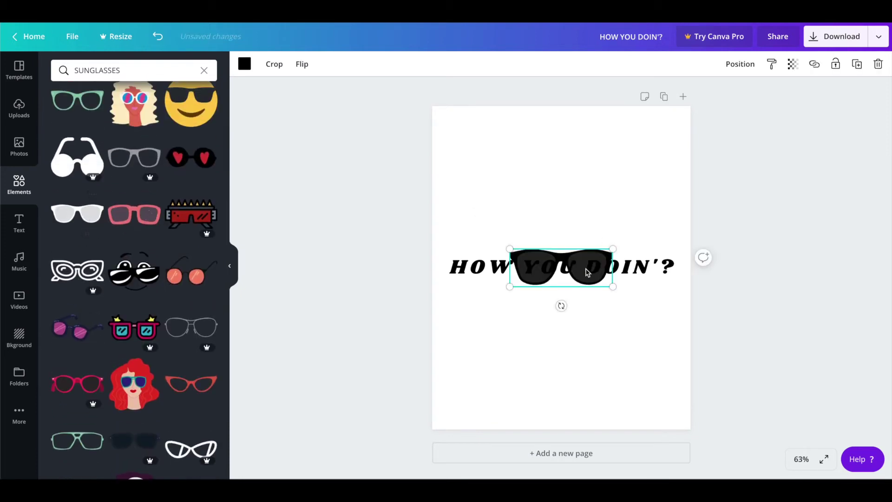
# Move the sunglasses below the heading and try purple and grey before keeping black.
pyautogui.moveTo(576, 270); pyautogui.dragTo(576, 317)
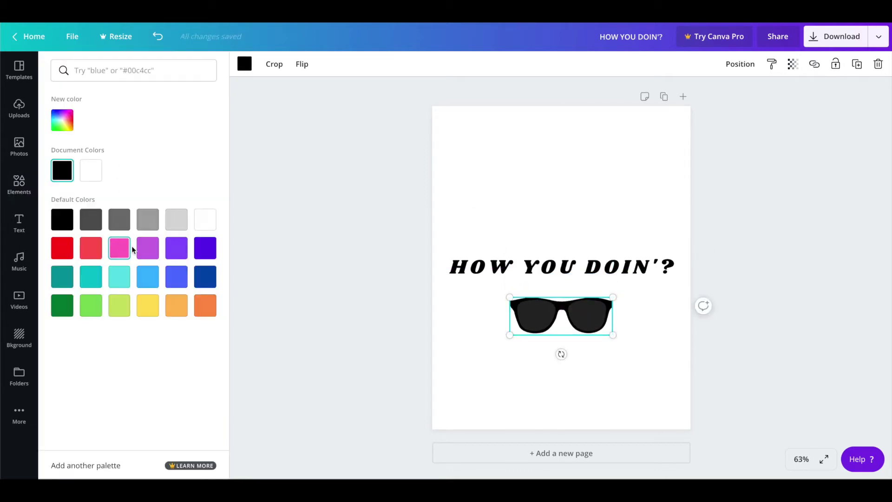
pyautogui.click(147, 248)
pyautogui.click(145, 224)
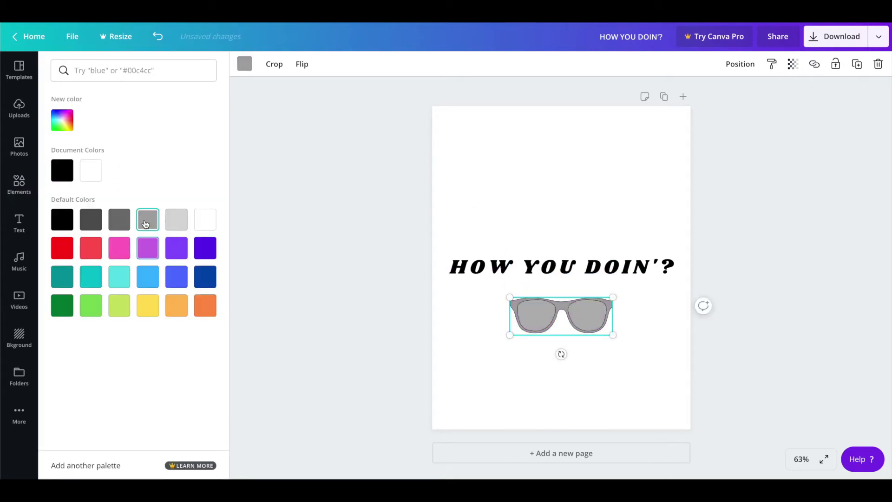
pyautogui.click(120, 223)
pyautogui.click(66, 224)
pyautogui.press('Escape')
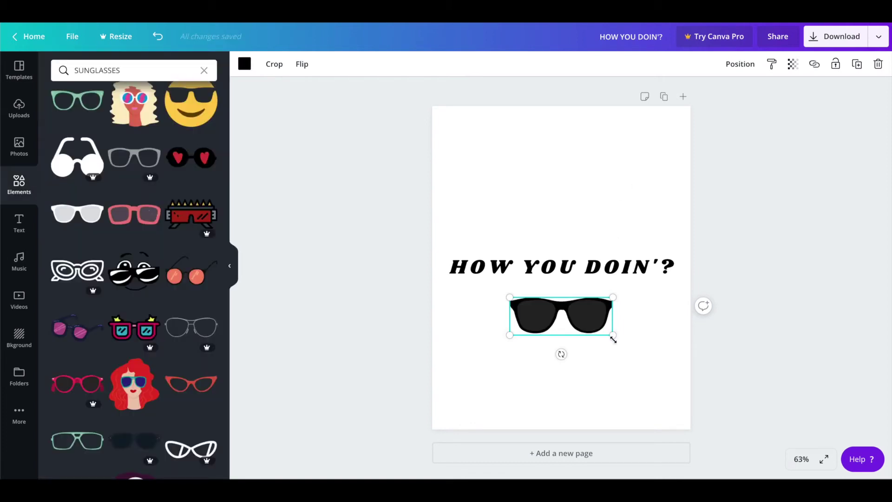
# Shrink the sunglasses to about 2.4 × 0.9 and centre them below the heading.
pyautogui.moveTo(616, 335); pyautogui.dragTo(586, 221)
pyautogui.click(745, 338)
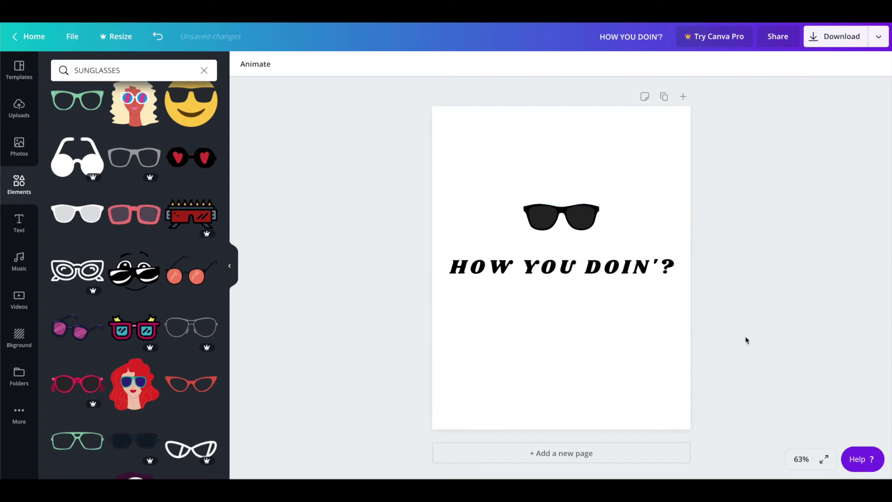
pyautogui.click(596, 219)
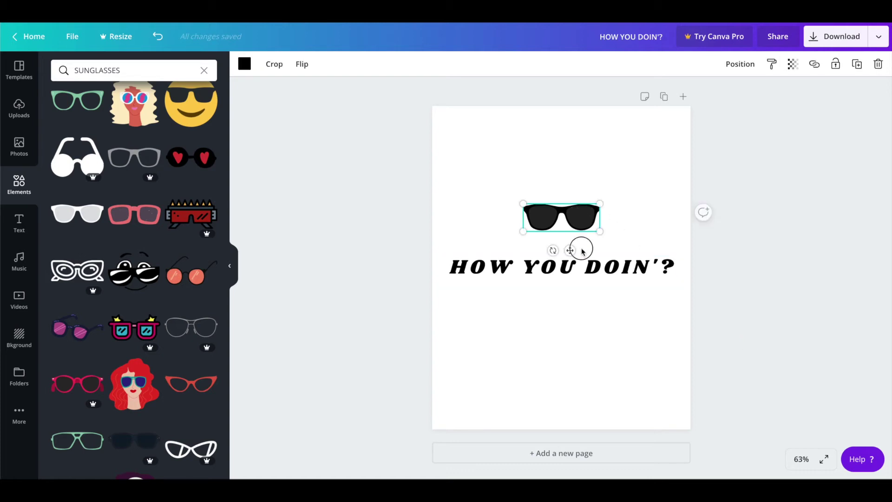
pyautogui.moveTo(581, 251); pyautogui.dragTo(580, 307)
pyautogui.click(879, 36)
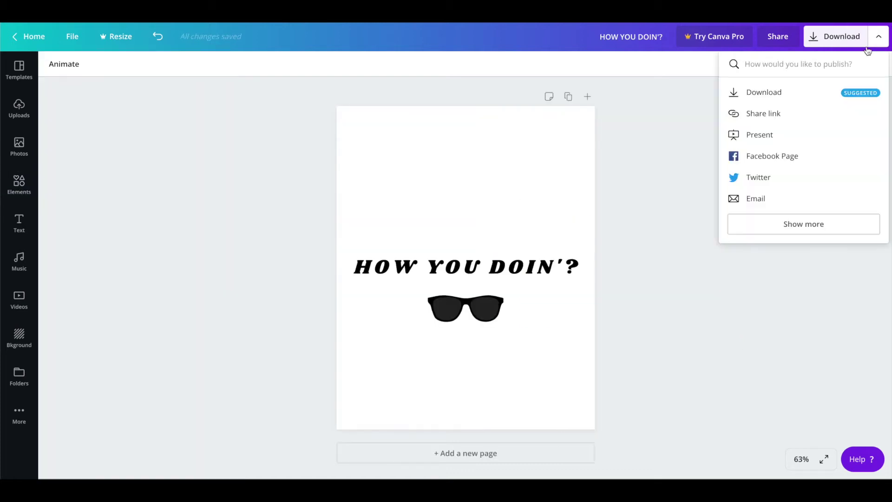
# Download the design as PDF Print with crop marks and bleed, then open the file.
pyautogui.click(796, 99)
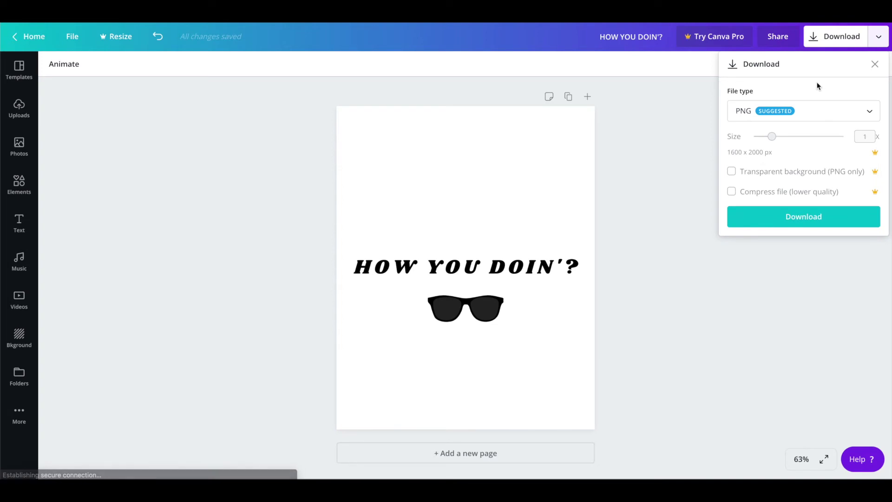
pyautogui.click(872, 114)
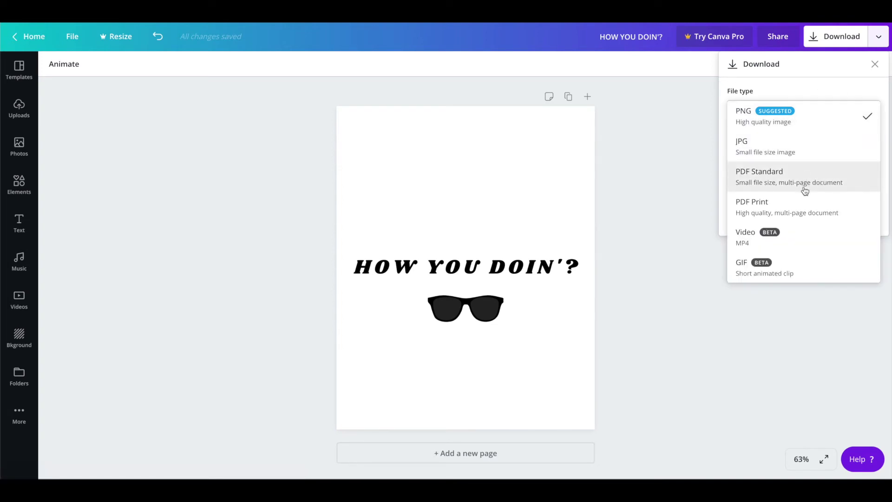
pyautogui.click(806, 205)
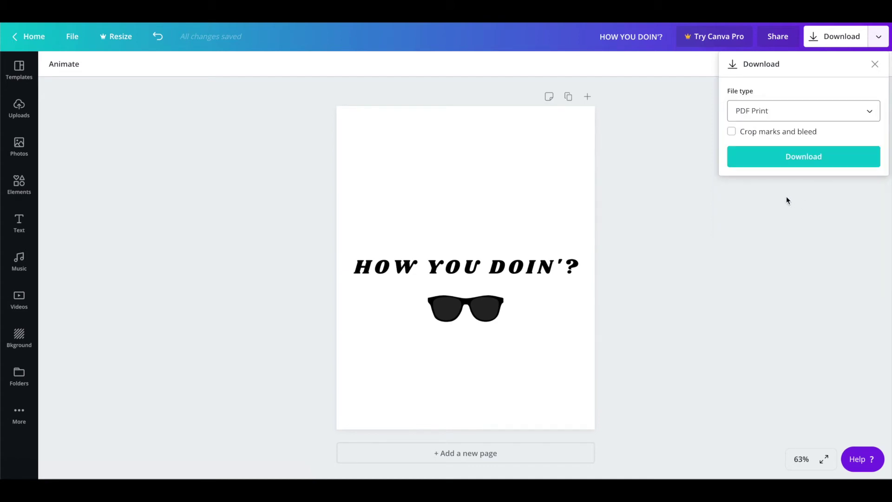
pyautogui.click(733, 135)
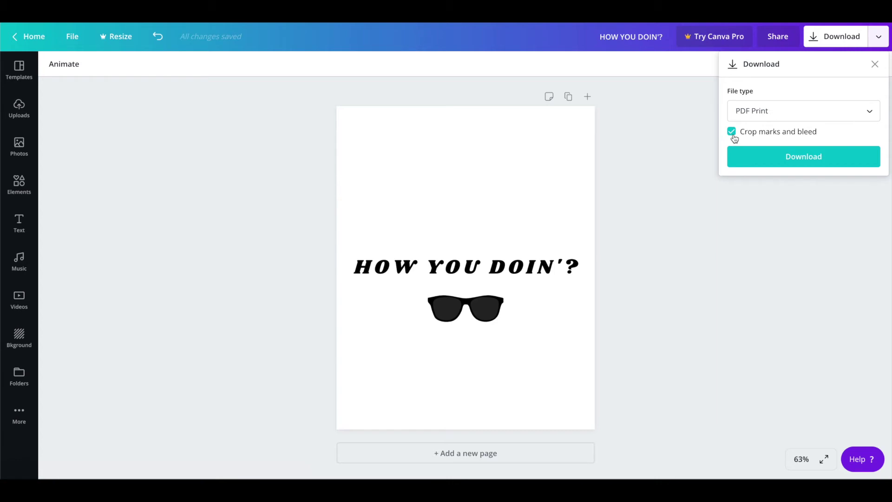
pyautogui.click(783, 160)
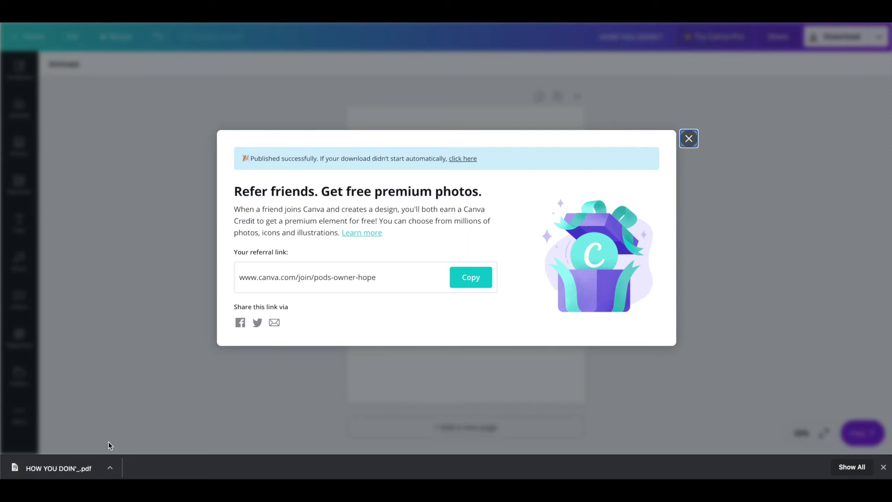
pyautogui.click(43, 473)
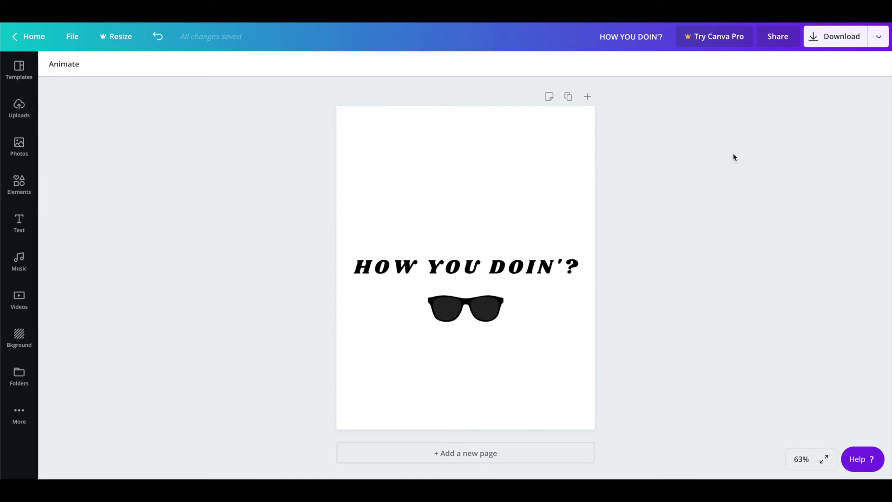
# Try resizing the design to another size.
pyautogui.click(116, 36)
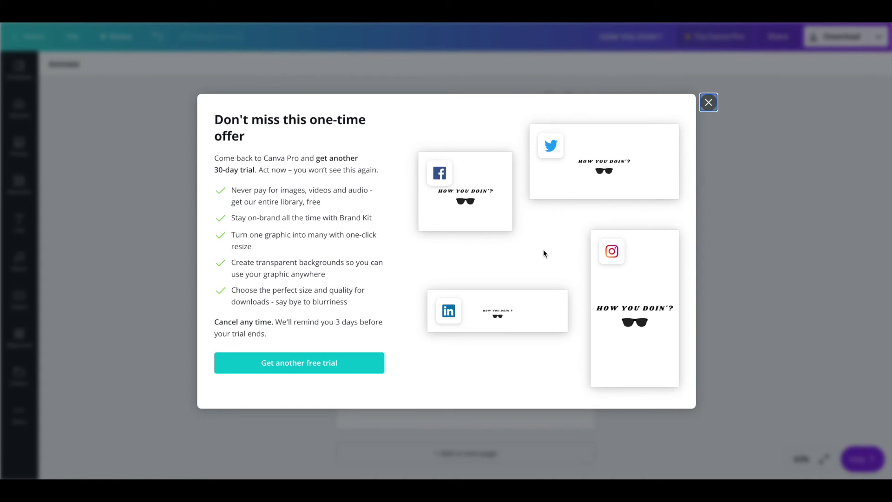
# Dismiss the Pro offer and set custom dimensions to 5 by 7 inches.
pyautogui.click(716, 109)
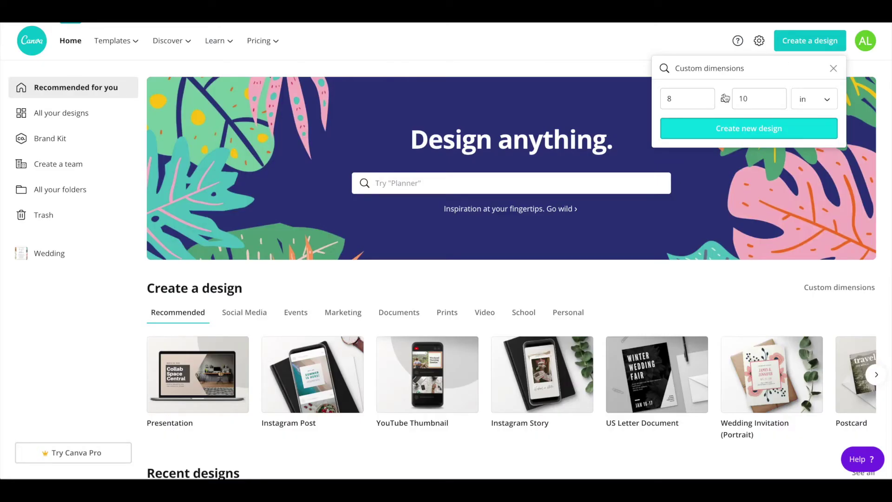
pyautogui.click(708, 94)
pyautogui.hotkey('ctrl', 'a')
pyautogui.write('5')
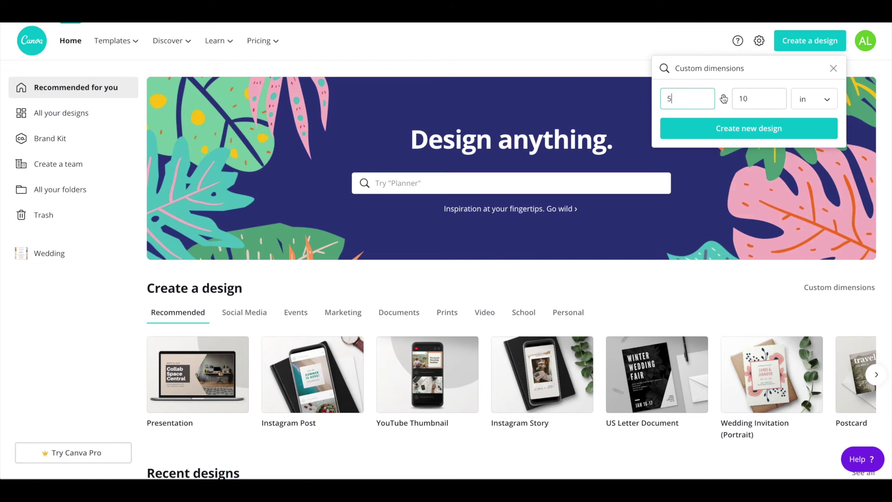
pyautogui.click(771, 100)
pyautogui.hotkey('ctrl', 'a')
pyautogui.write('7')
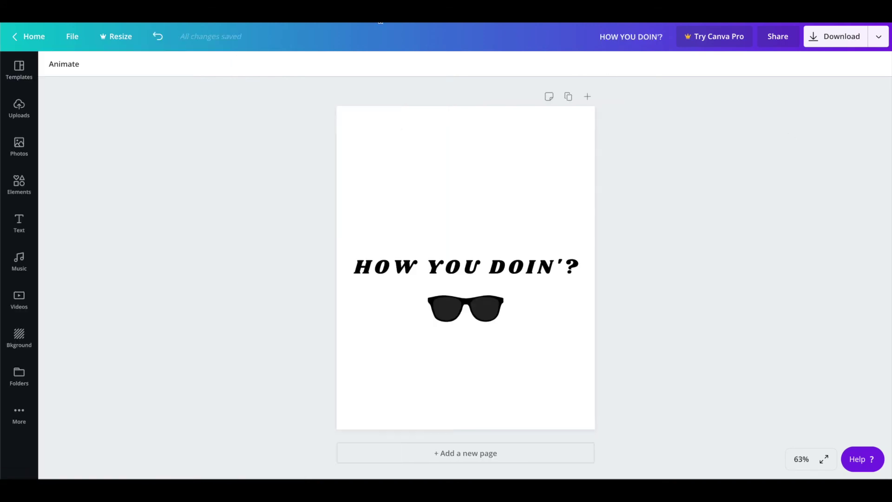
# Paste the heading and sunglasses into the 5 × 7 page, then group, shrink and centre them.
pyautogui.moveTo(367, 203); pyautogui.dragTo(548, 344)
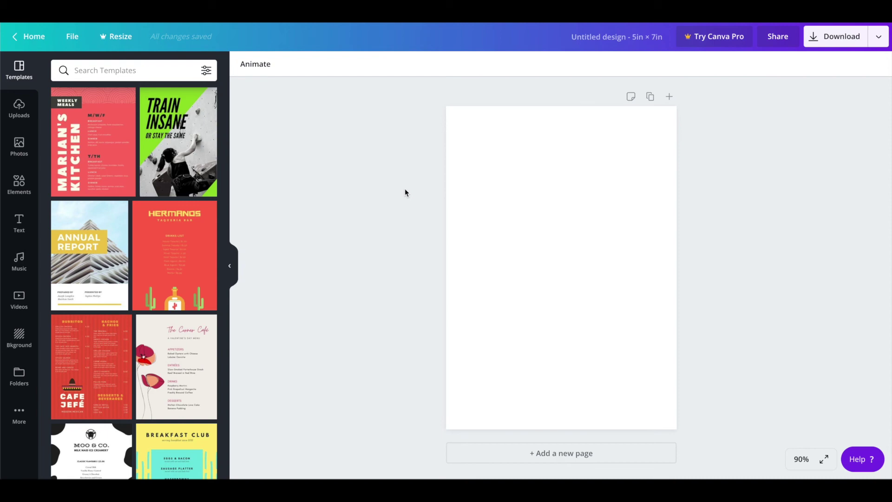
pyautogui.hotkey('ctrl', 'v')
pyautogui.moveTo(562, 127); pyautogui.dragTo(562, 254)
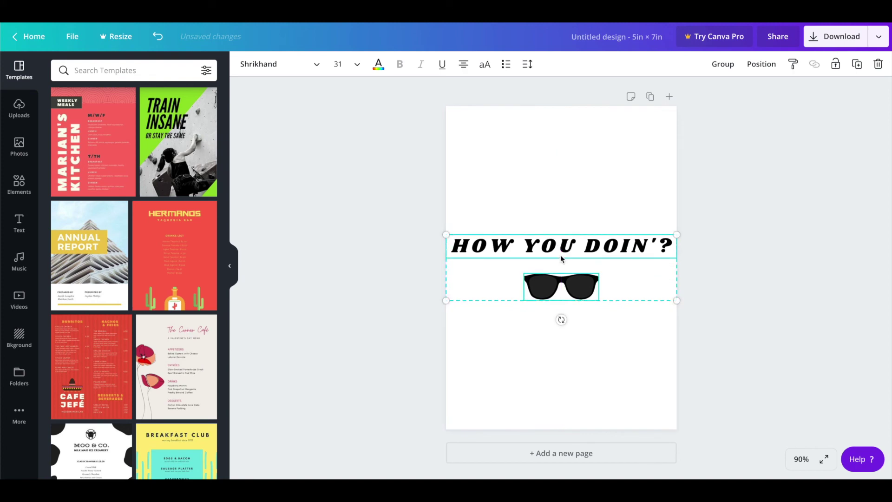
pyautogui.click(732, 65)
pyautogui.moveTo(676, 300); pyautogui.dragTo(643, 280)
pyautogui.moveTo(590, 246); pyautogui.dragTo(606, 252)
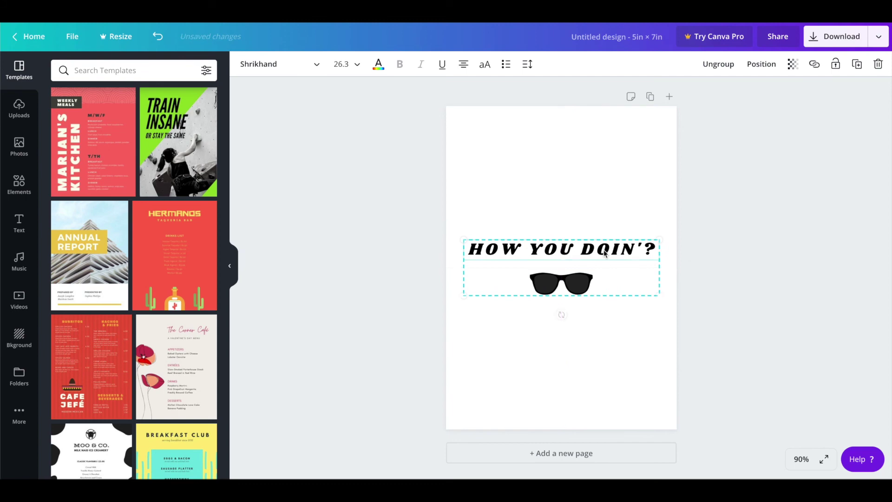
pyautogui.click(780, 215)
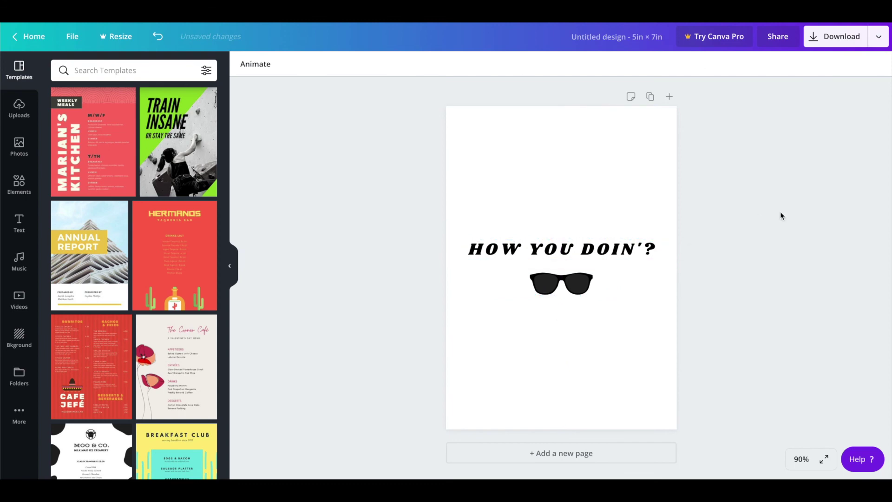
# Rename the design to 'HOW YOU DOIN 5X7'.
pyautogui.click(637, 36)
pyautogui.write('HOW')
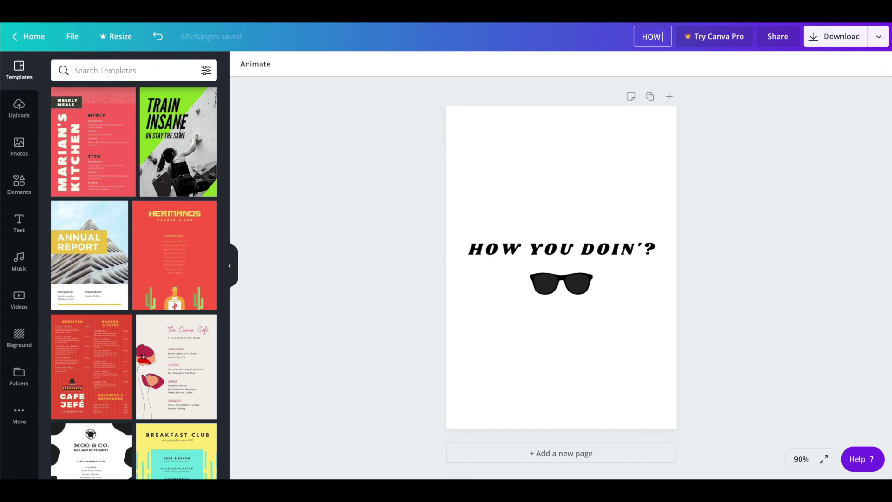
pyautogui.write(' YOU DOIN 5X7')
pyautogui.press('Return')
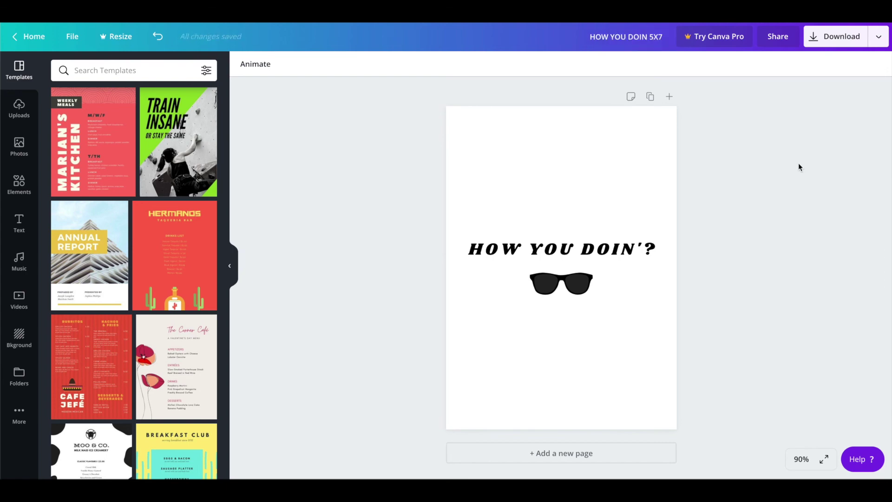
# Download the 5×7 design as a PDF Print file with crop marks and bleed.
pyautogui.click(836, 36)
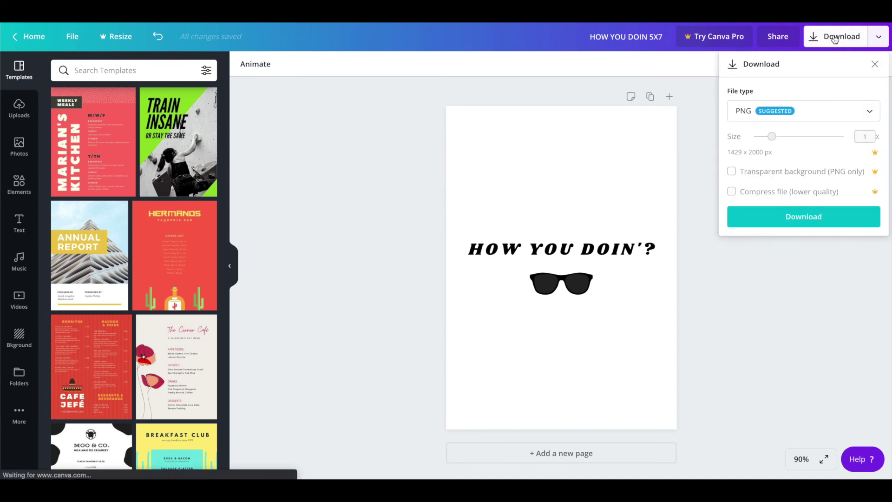
pyautogui.click(860, 105)
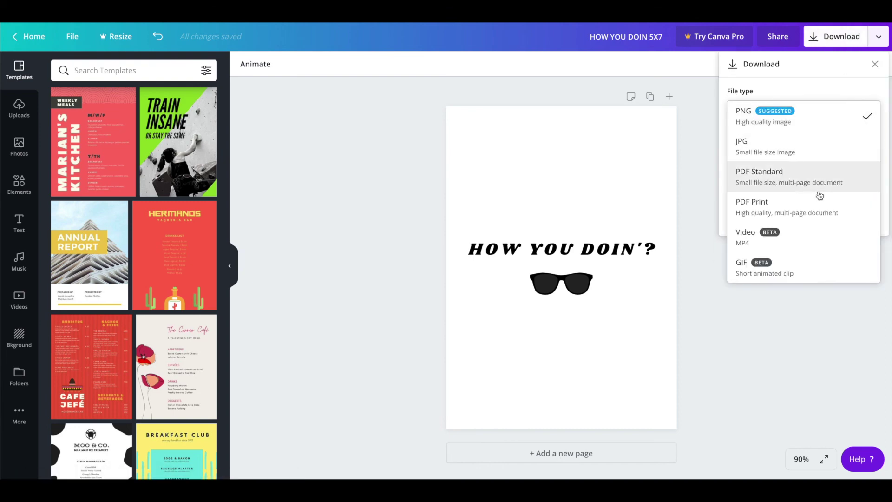
pyautogui.click(772, 132)
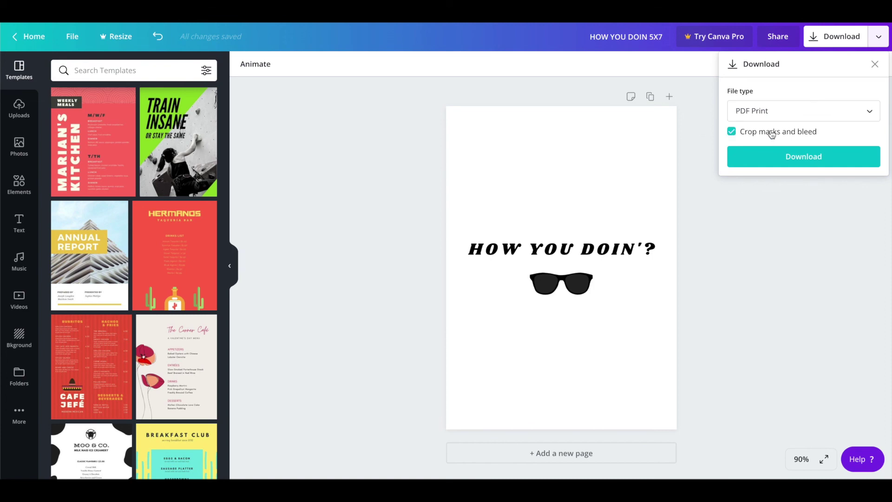
pyautogui.click(811, 157)
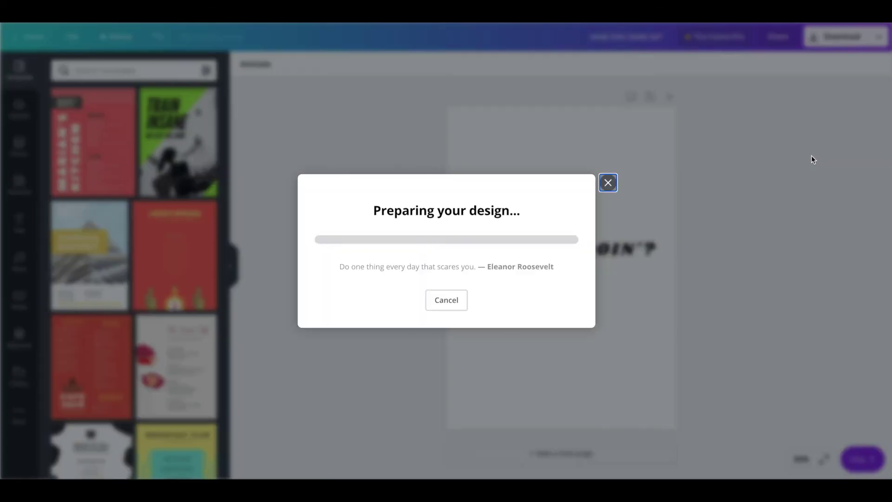